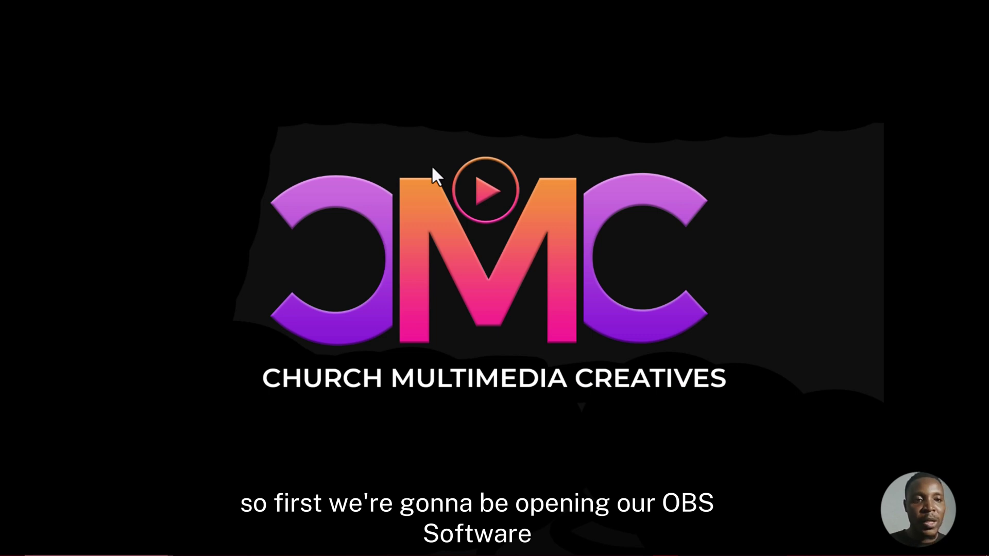
Search 'obs' and 'eas' in the Start menu to open OBS Studio and EasyWorship 7.
key(super)
text(ob)
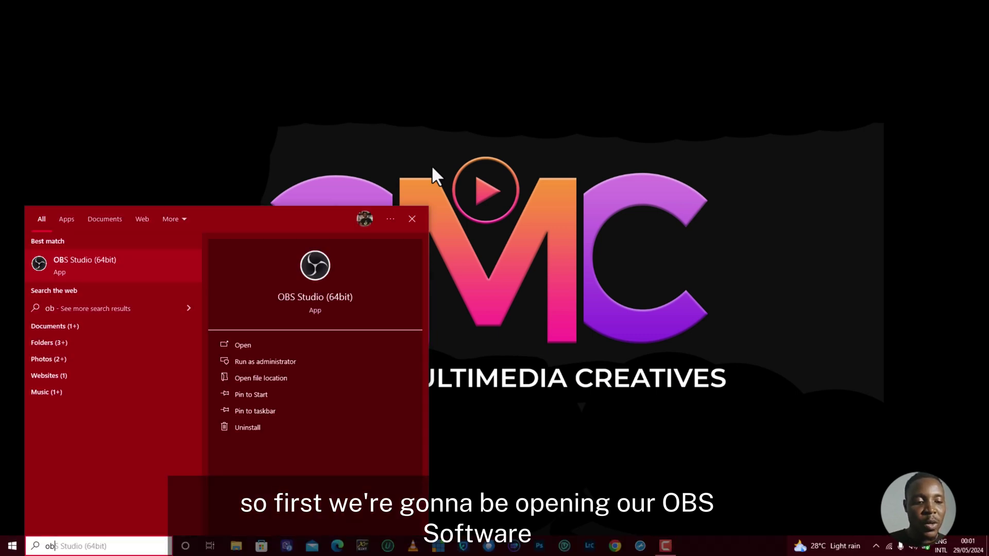
text(s)
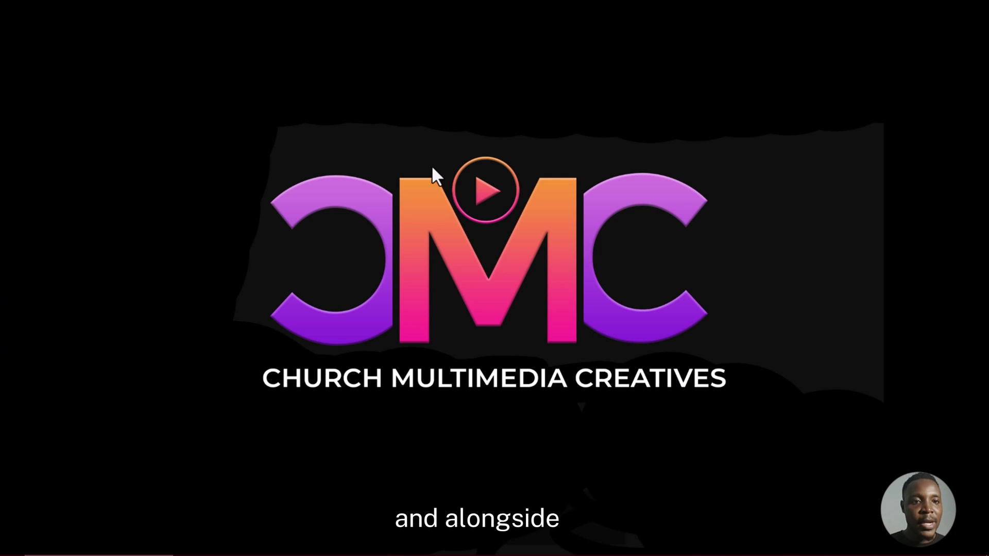
key(super)
text(eas)
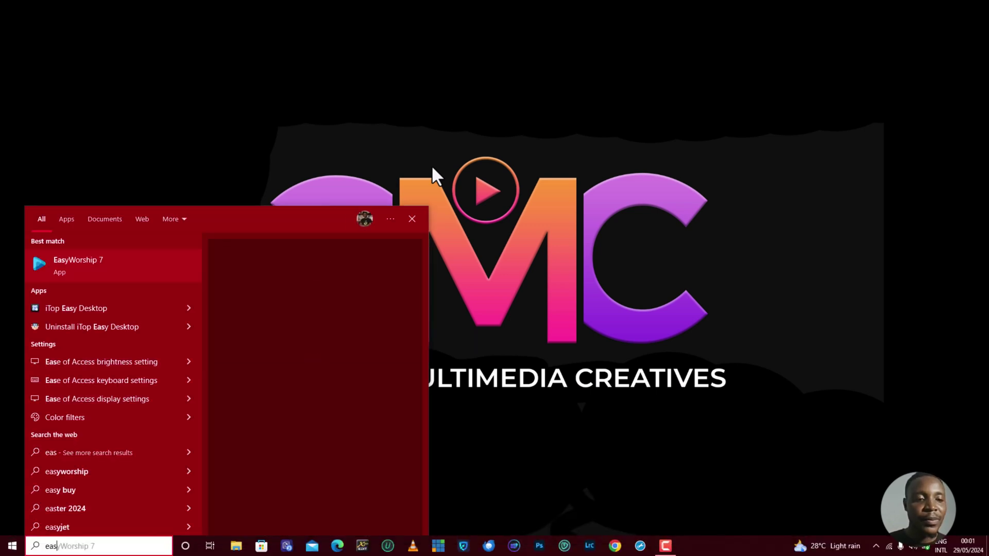
key(Return)
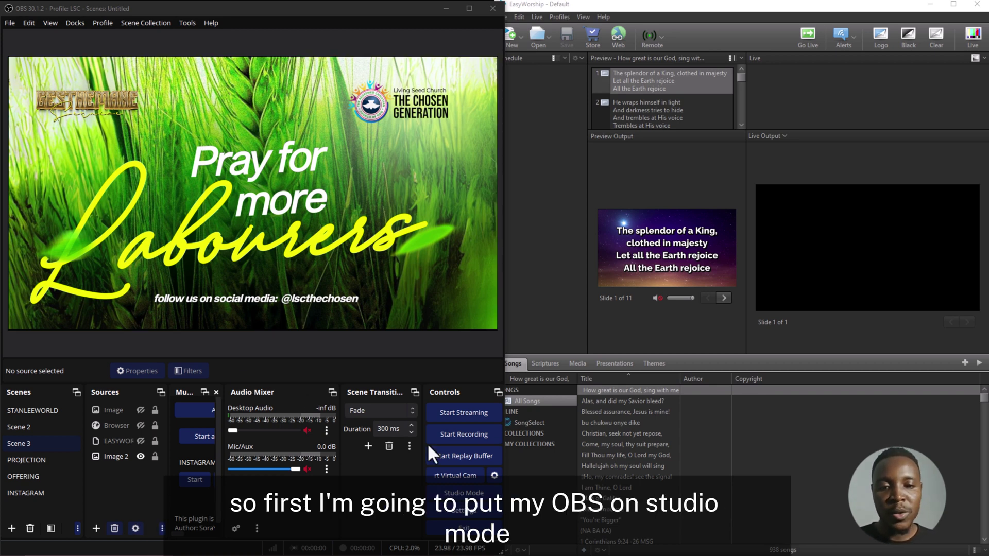
Turn on Studio Mode in OBS so Scene 3 shows in both Preview and Program.
click(459, 495)
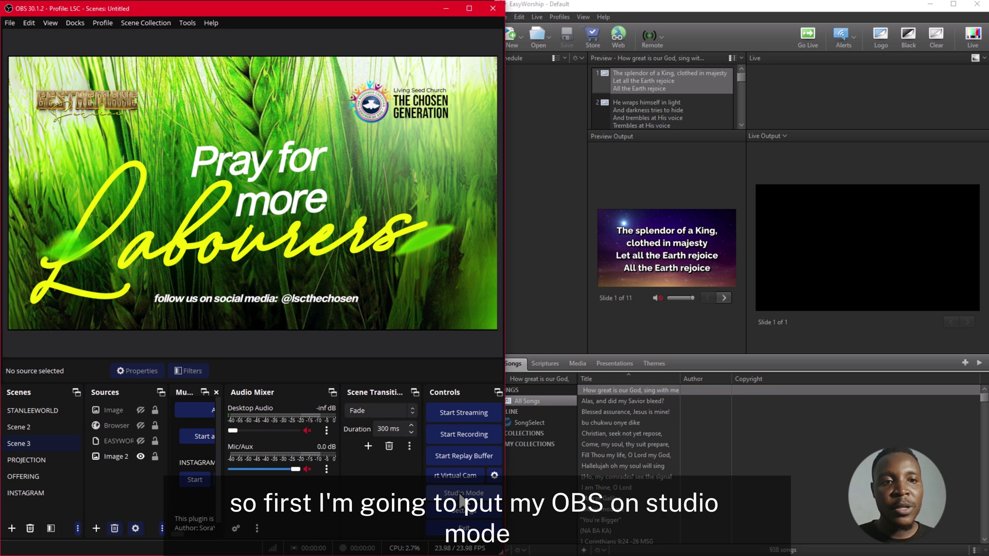
click(462, 495)
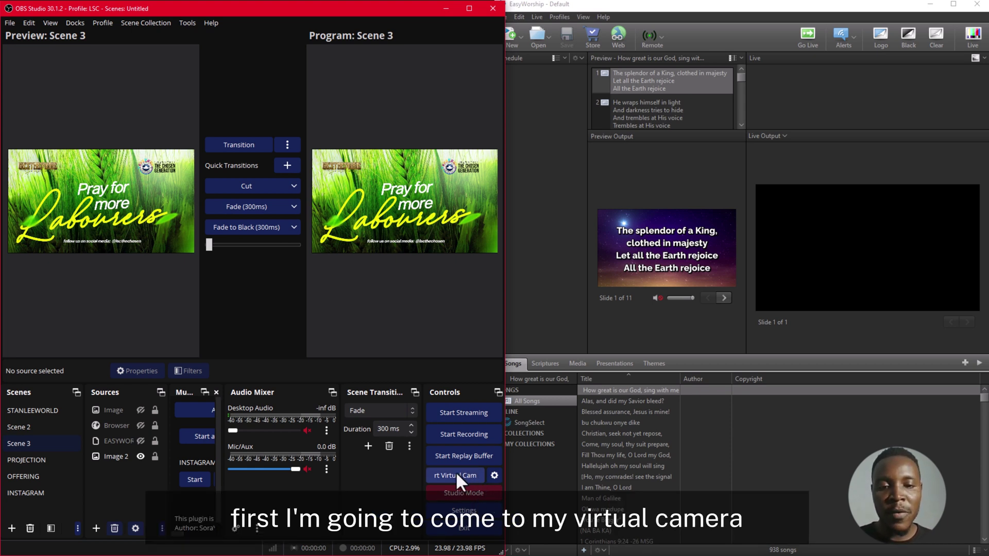
Set the virtual camera's Output Type to Program (Default) and confirm.
click(496, 475)
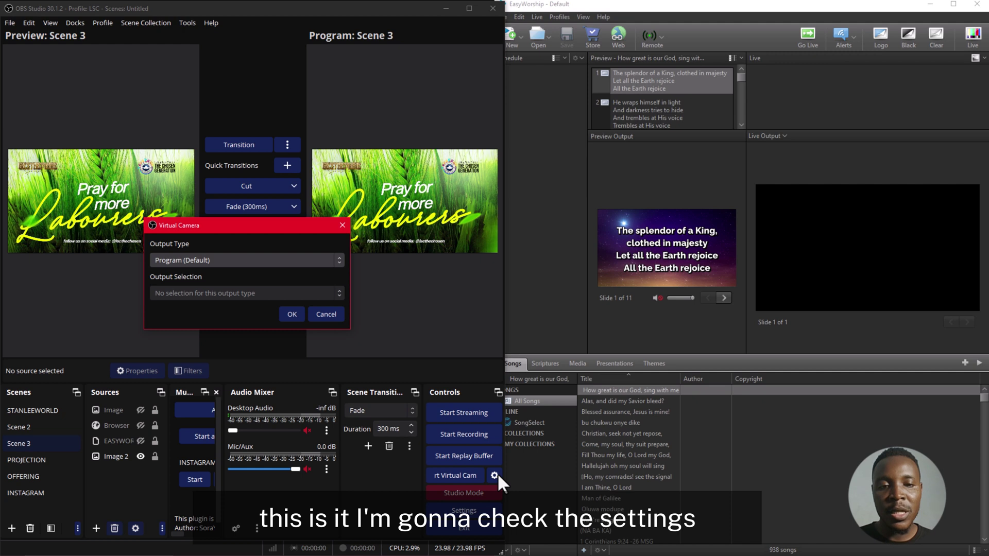
click(268, 259)
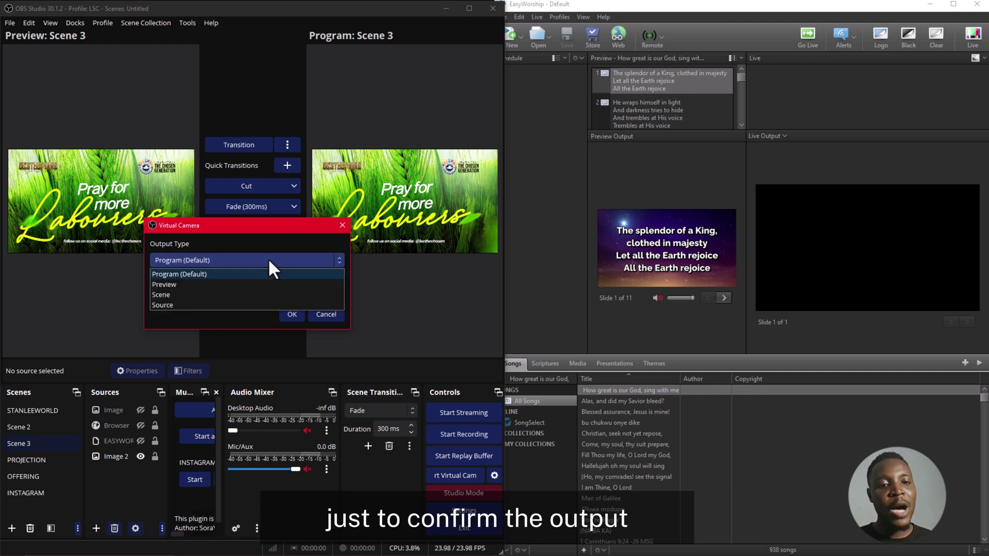
click(201, 275)
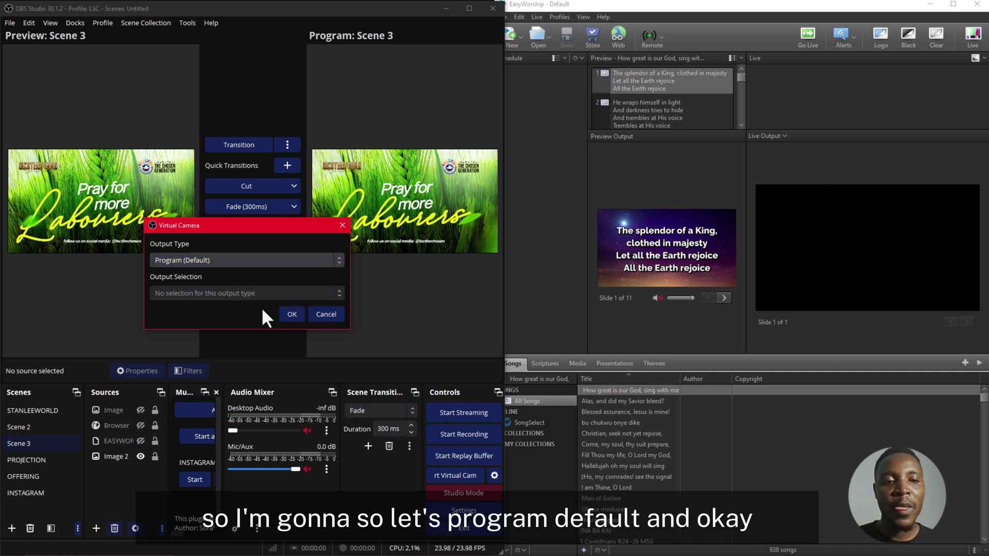
click(293, 314)
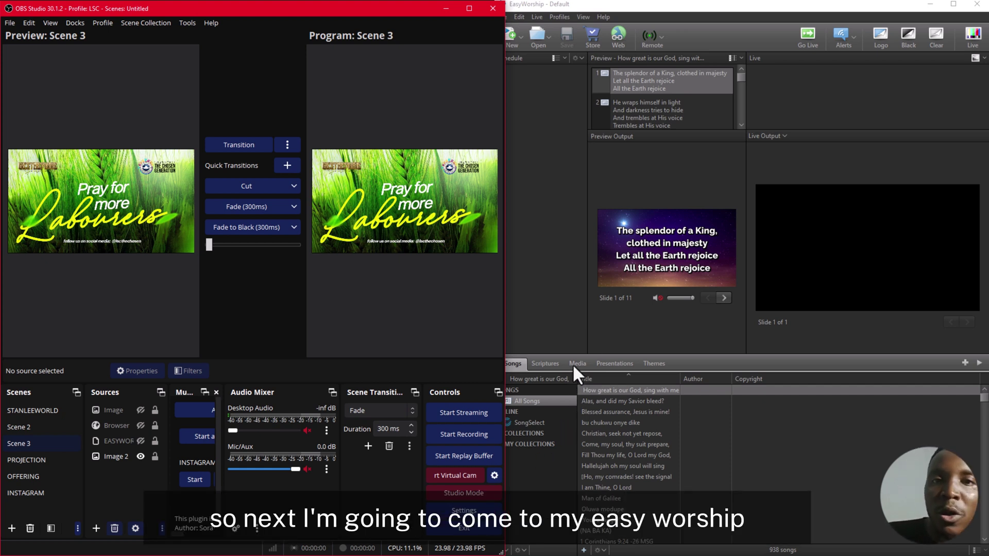
Show the Feeds category of EasyWorship's Media library and widen the feed grid.
click(733, 6)
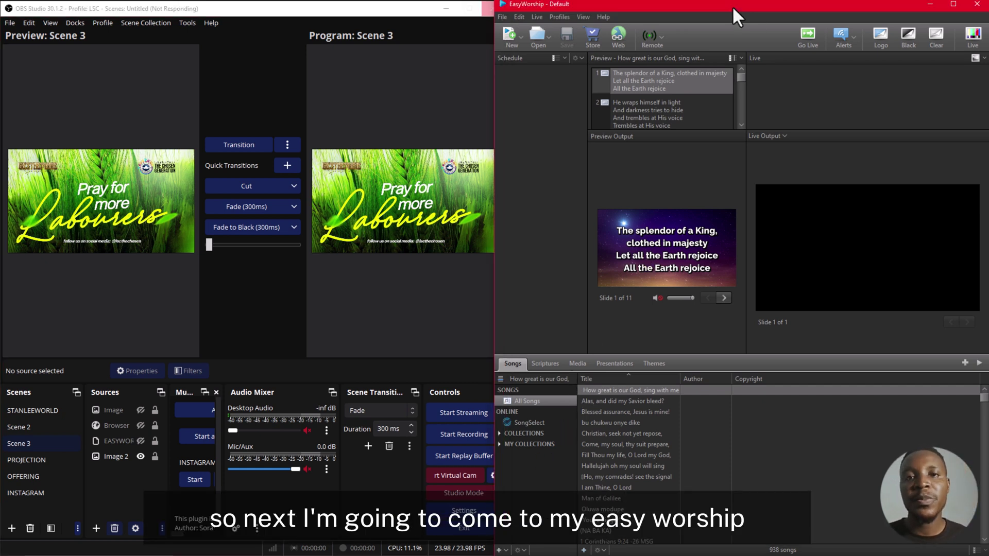
click(574, 363)
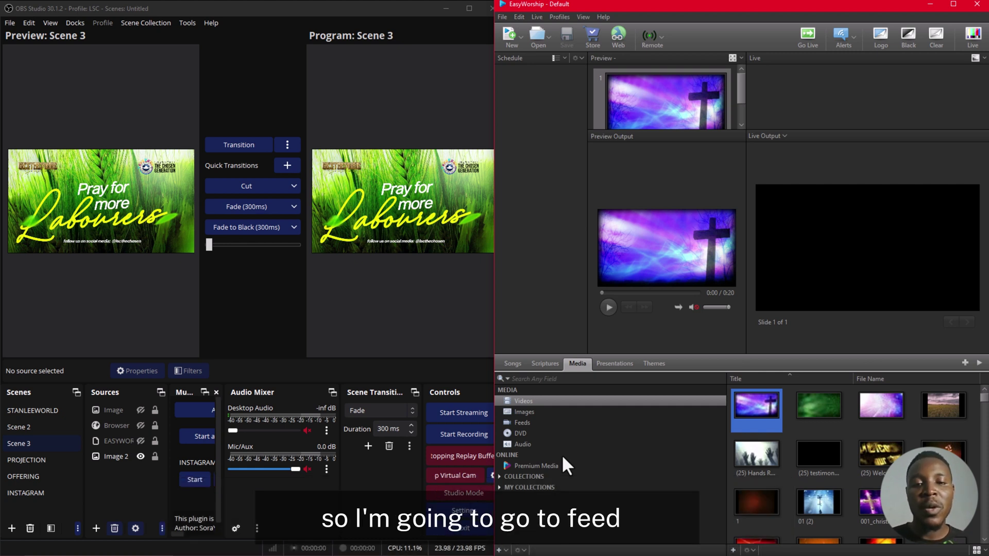
click(513, 421)
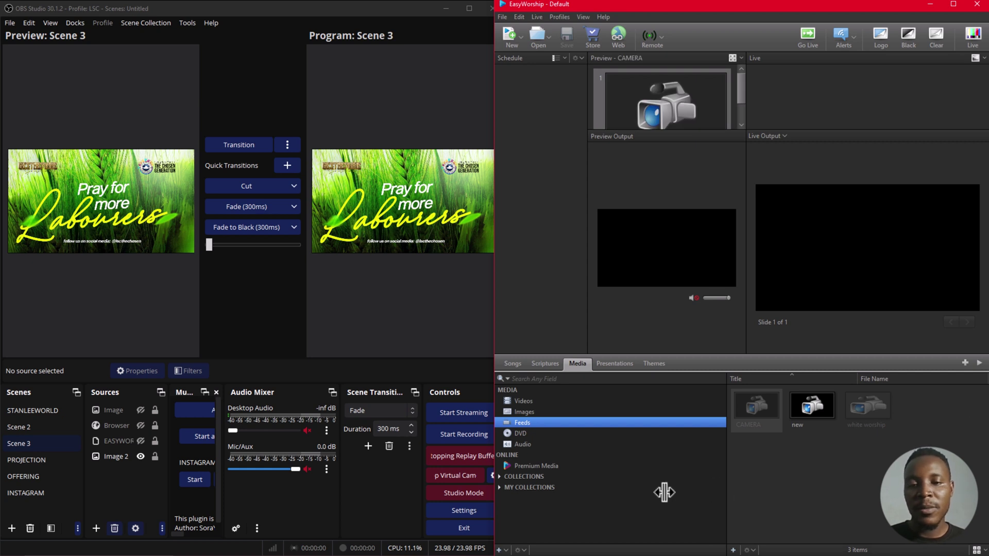
drag(631, 491, 633, 489)
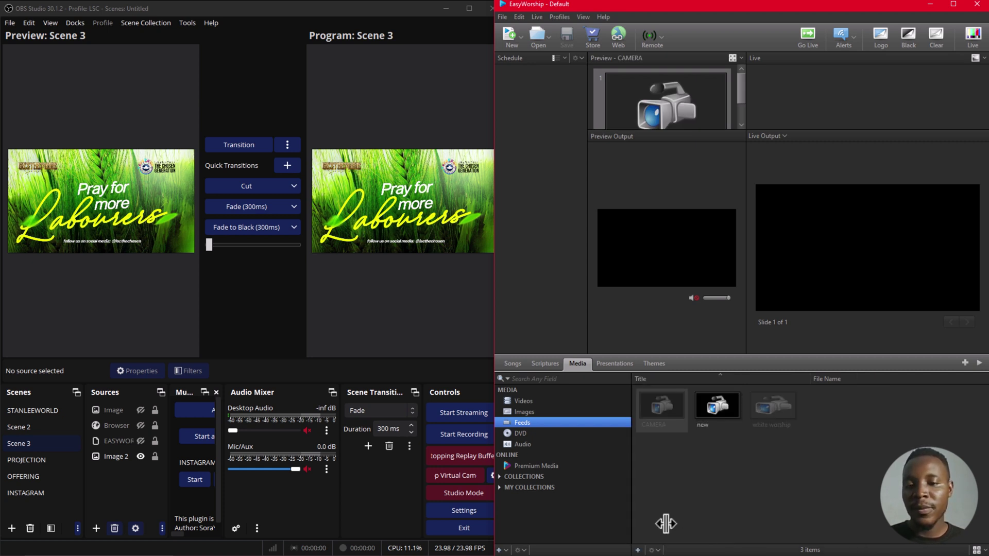
Add a new feed named 'OBS' using OBS Virtual Camera - (DirectShow) as input device.
click(637, 550)
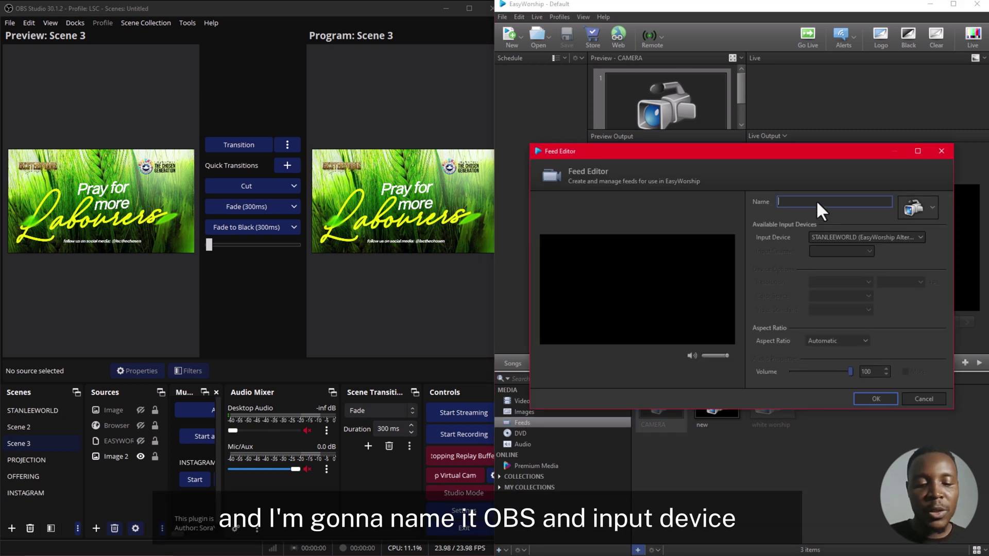
text(OB)
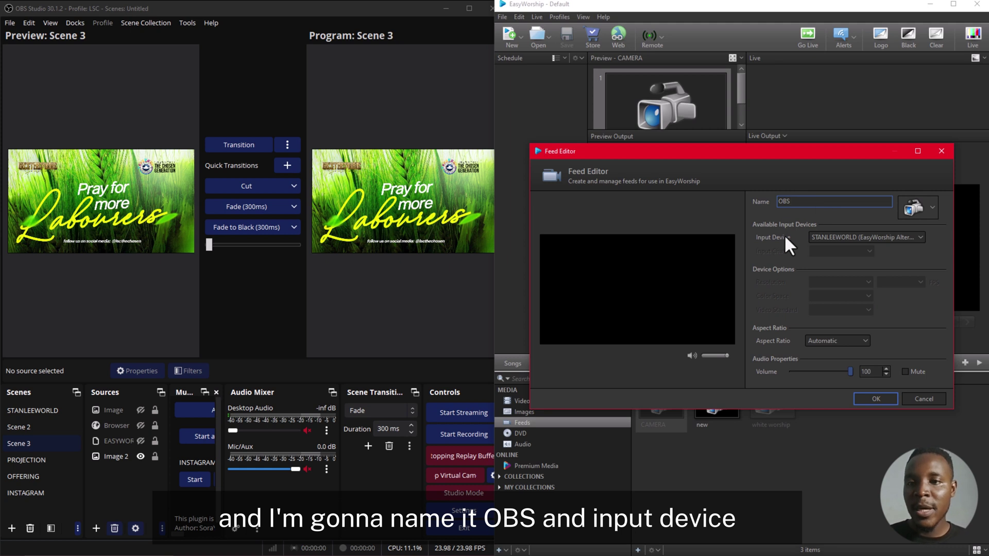
text(S)
click(828, 233)
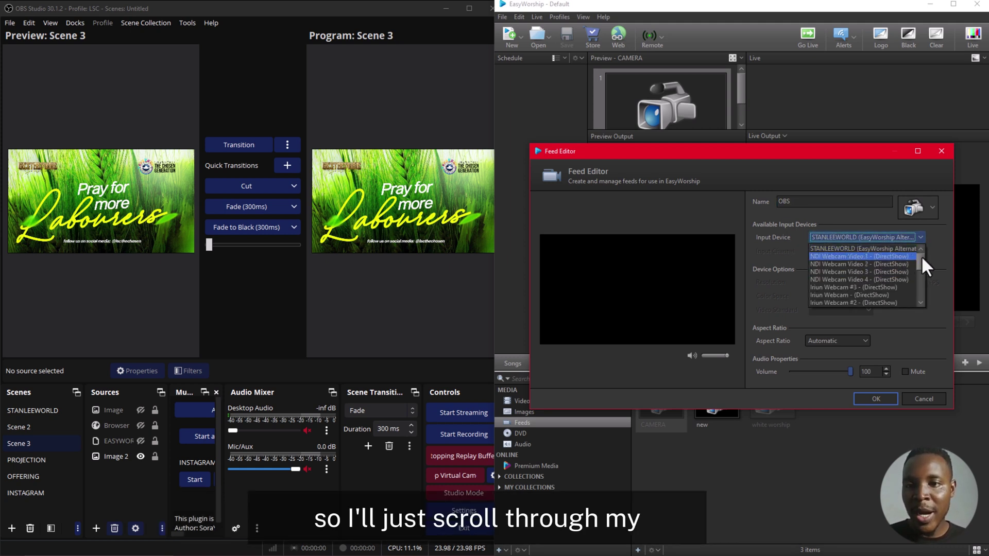
drag(921, 255, 919, 288)
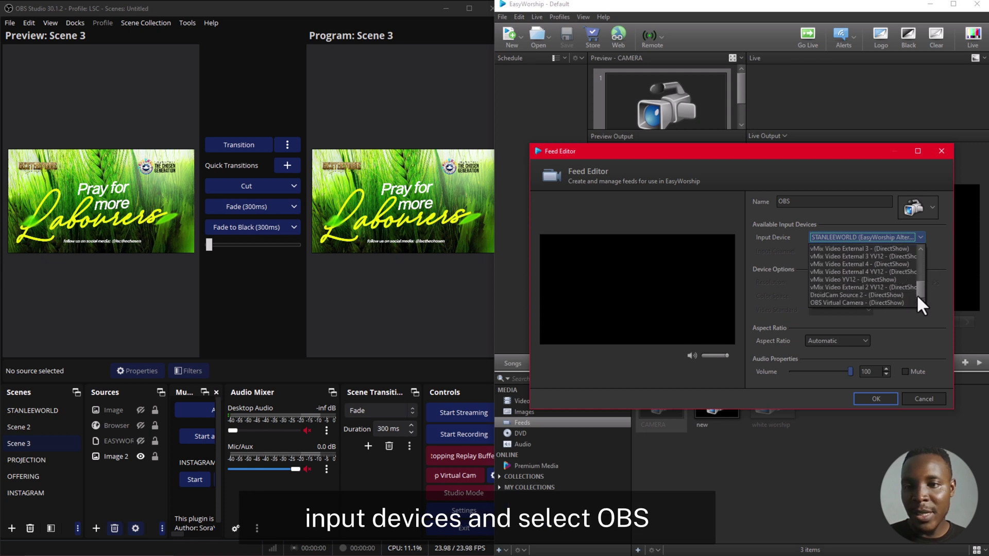
click(863, 302)
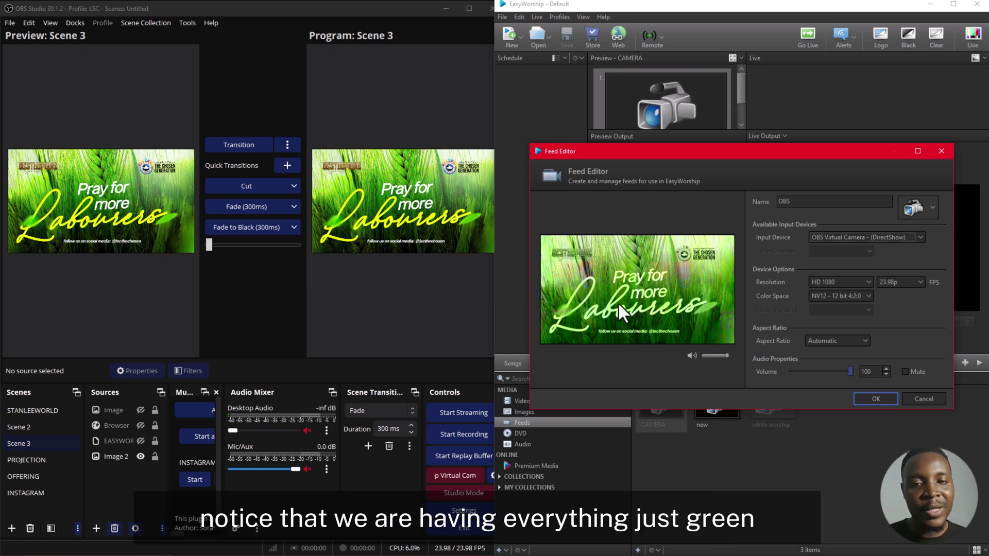
Set the OBS feed's colour space to YUY2 - 8 bit 4:2:2.
click(826, 296)
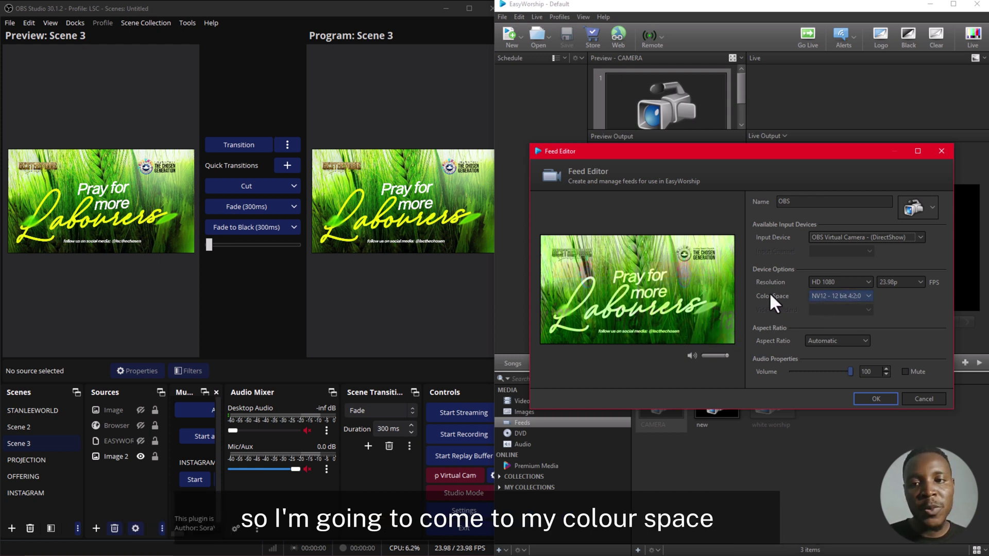
click(829, 296)
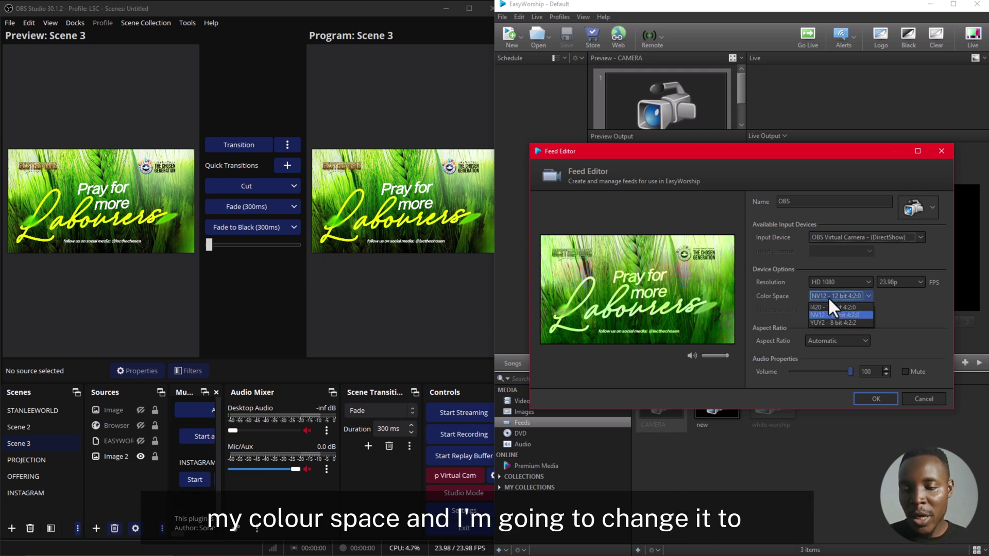
click(818, 323)
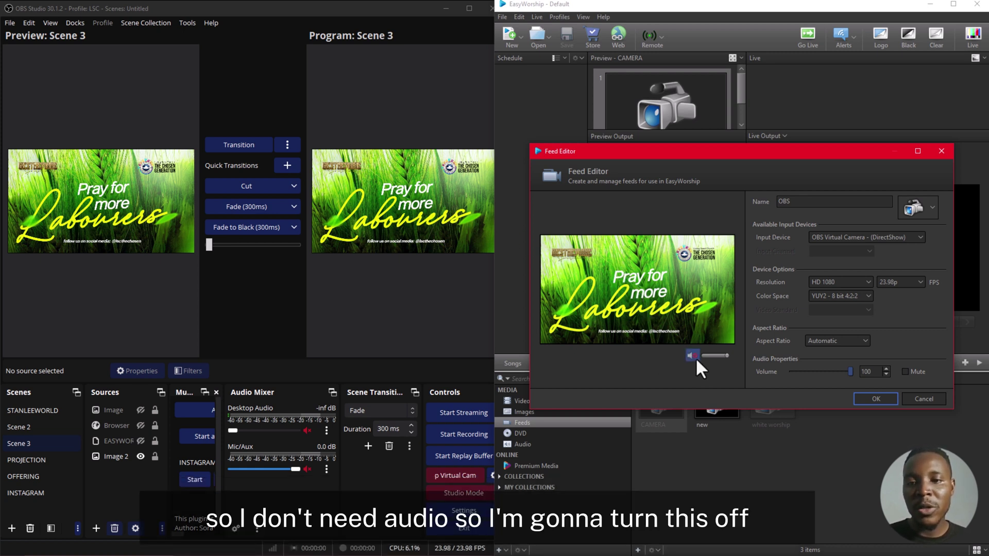
Mute the feed's audio and save the OBS feed.
click(693, 356)
click(801, 371)
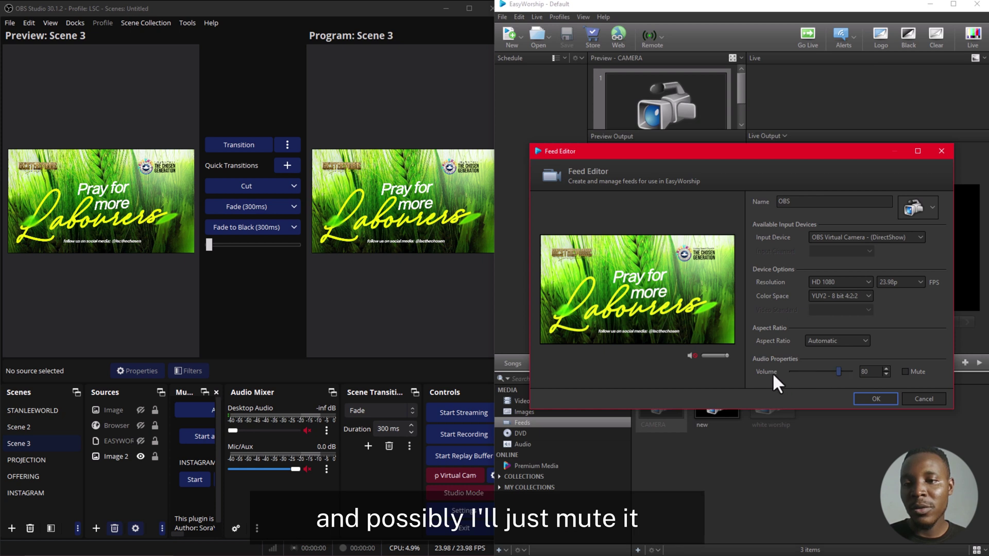
click(906, 371)
click(869, 396)
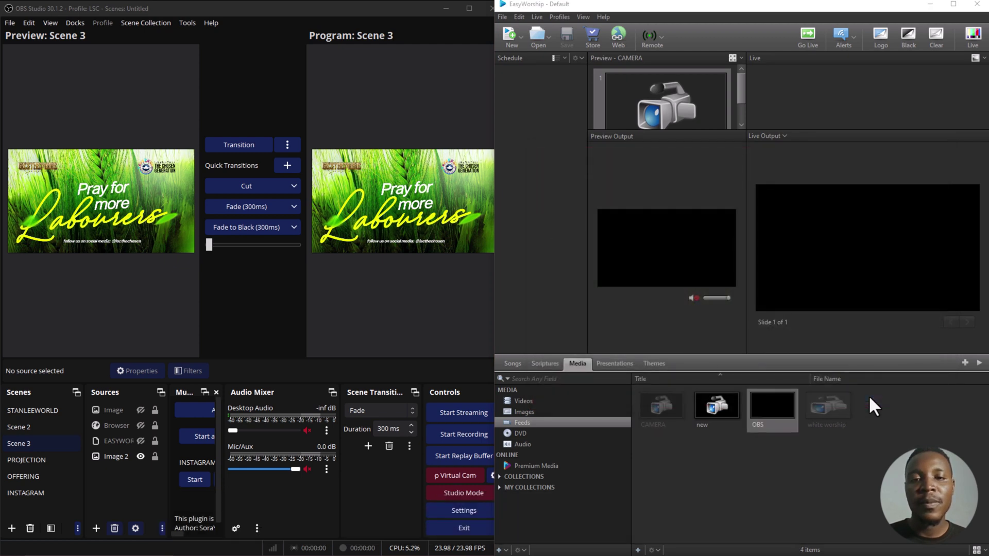
Send the OBS feed live, then fade OBS's OFFERING scene into program.
double_click(780, 412)
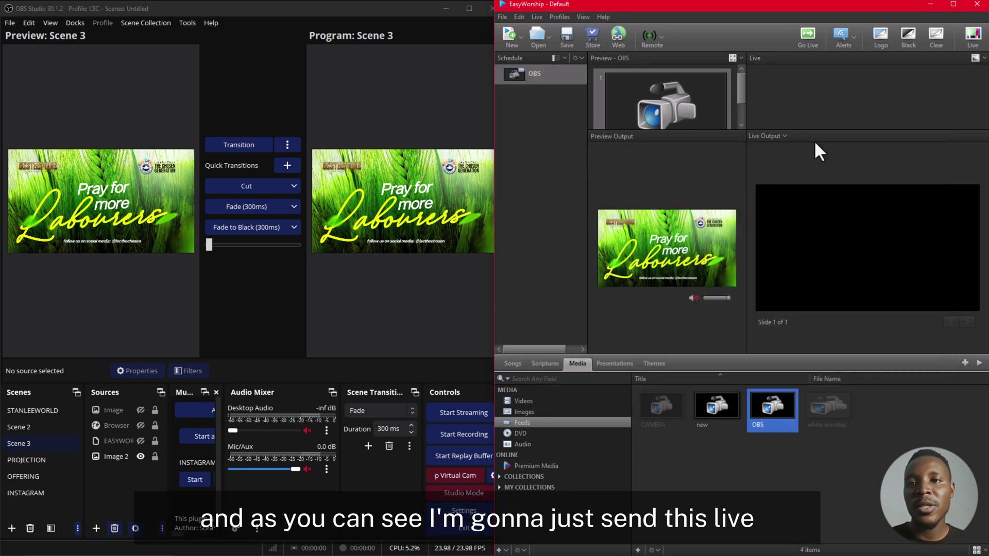
click(809, 43)
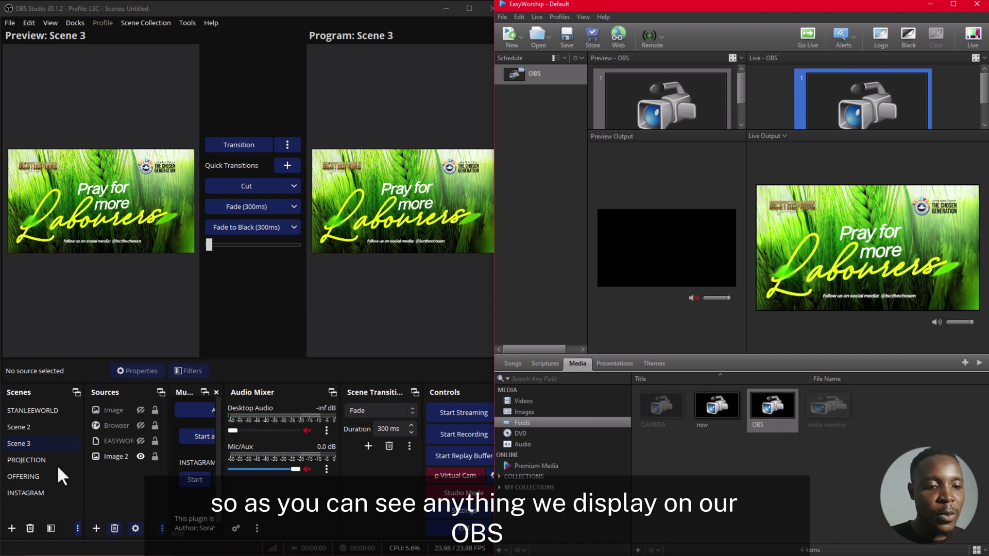
click(32, 428)
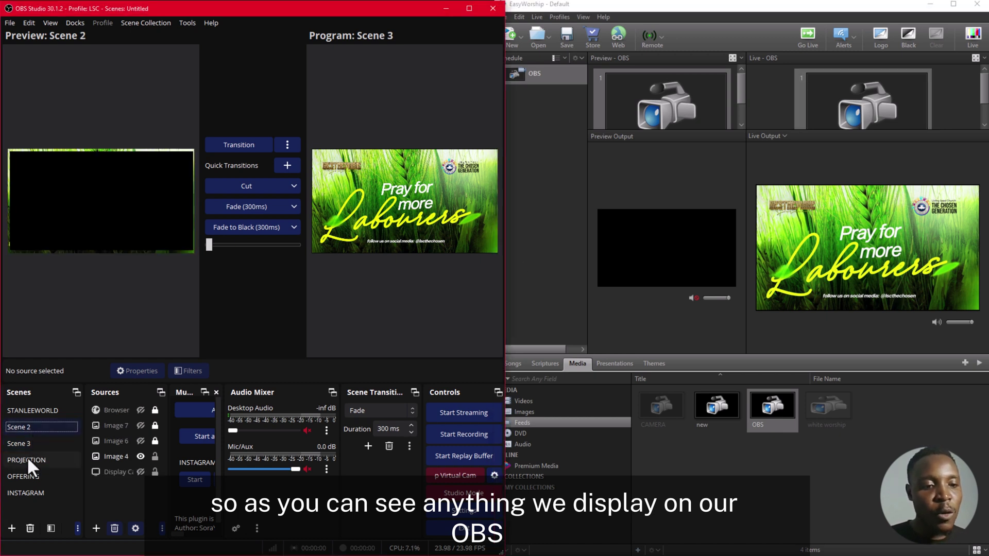
click(28, 476)
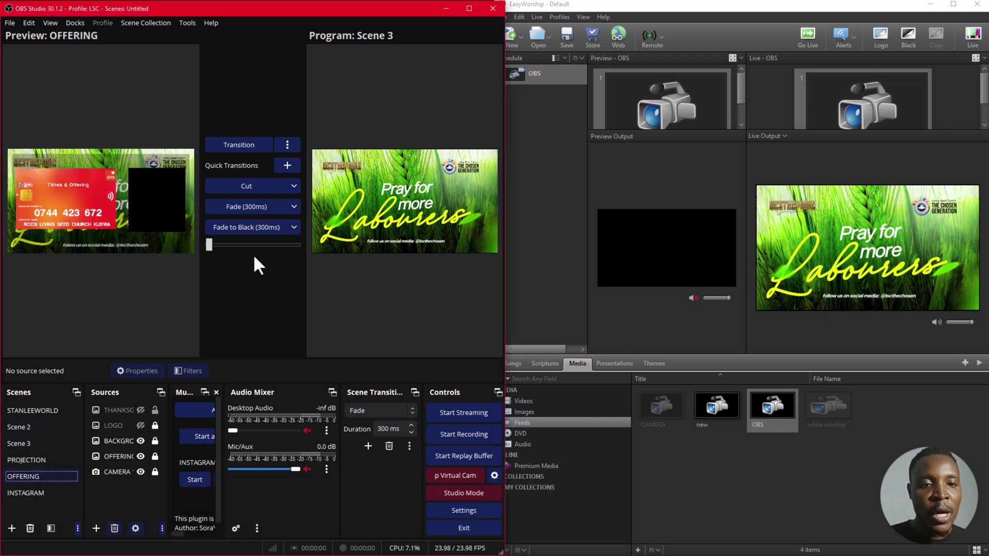
click(250, 208)
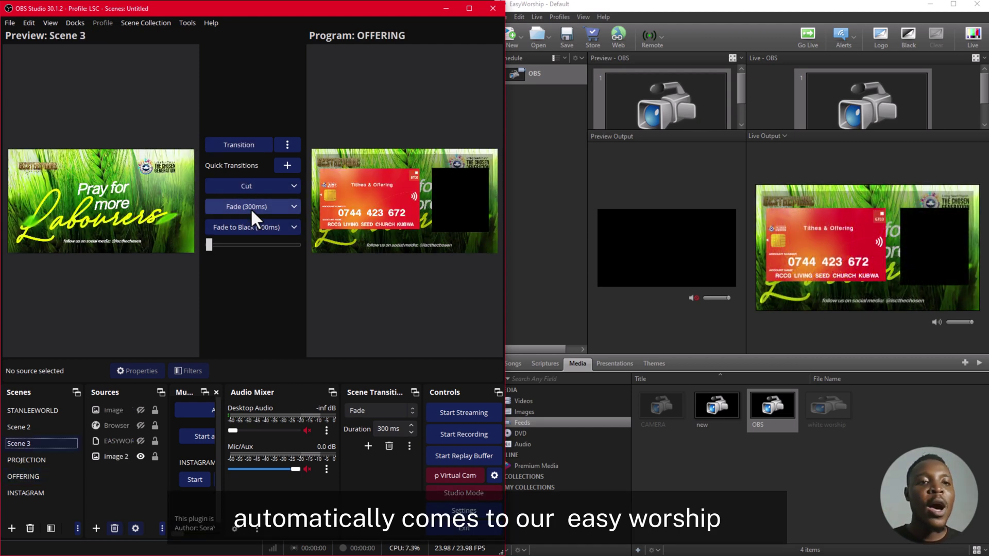
click(252, 209)
click(253, 206)
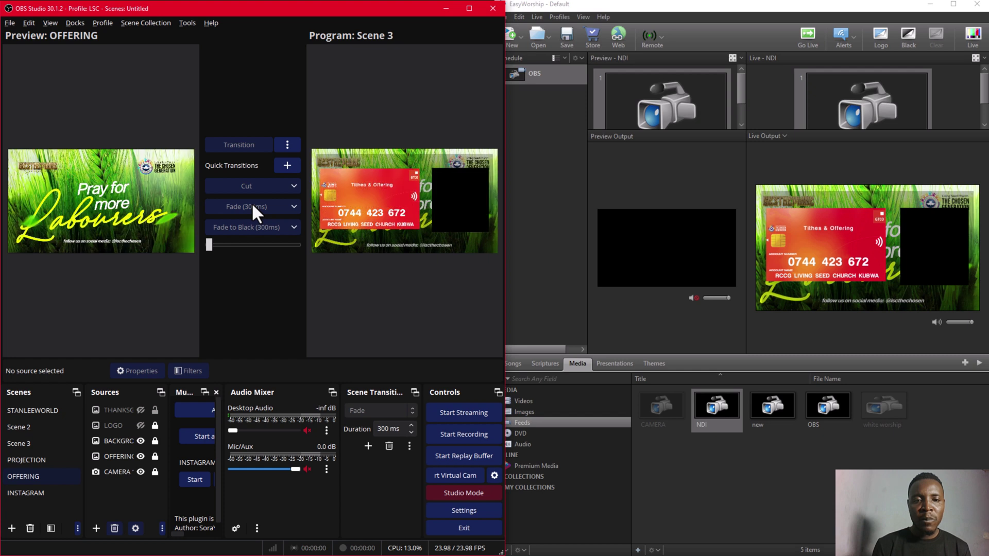